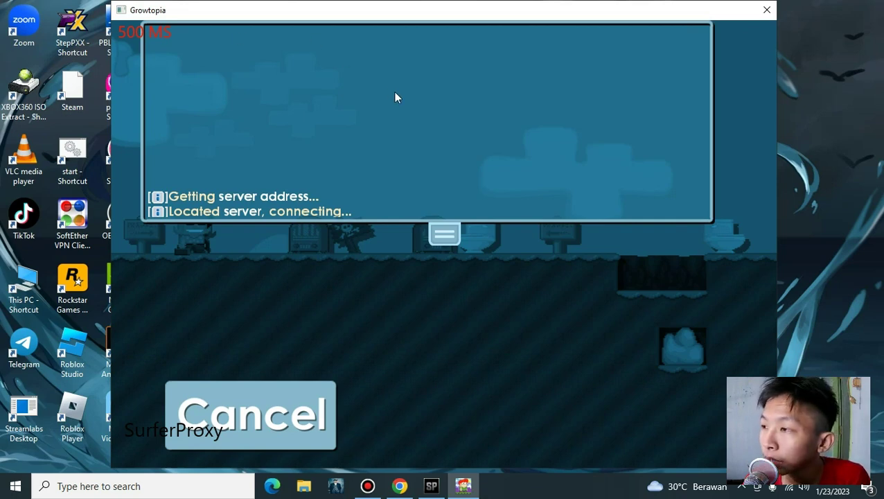
# Cancel the pending server connection, retry connecting with the saved GrowID account, and cancel that attempt
pyautogui.click(225, 414)
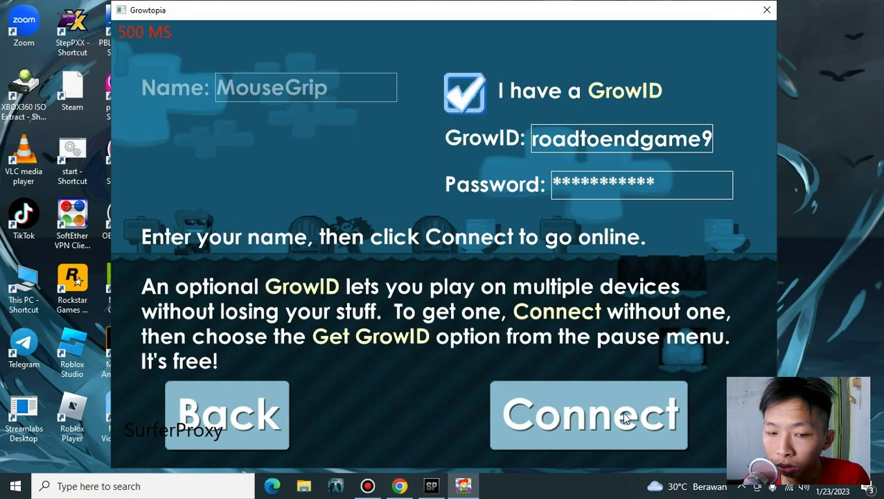
pyautogui.click(614, 416)
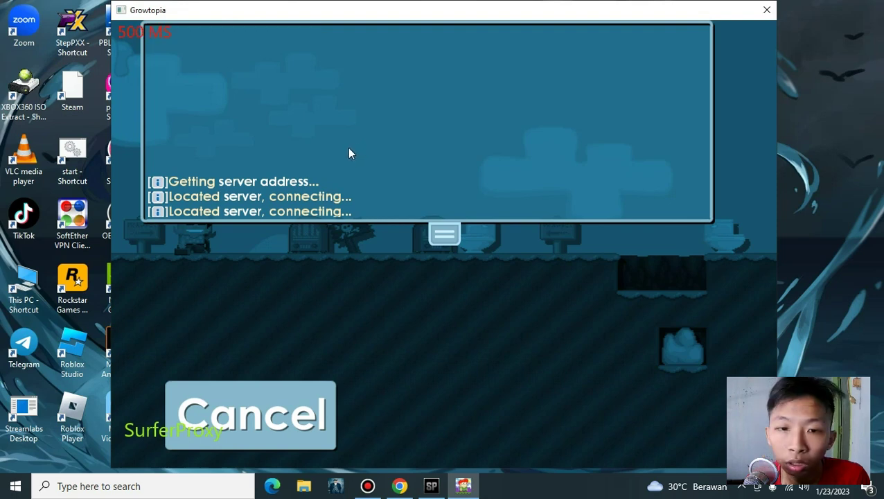
pyautogui.click(251, 414)
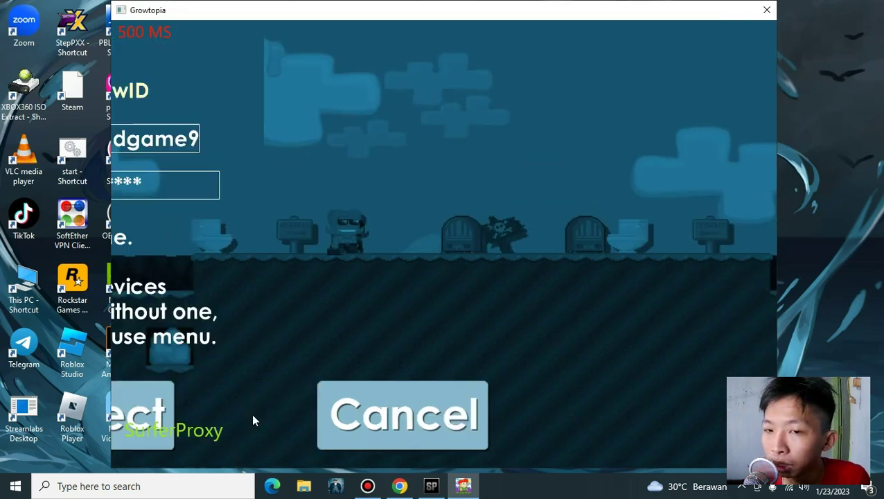
# Try to connect to the server with the GrowID option turned off, and cancel the attempt
pyautogui.click(492, 87)
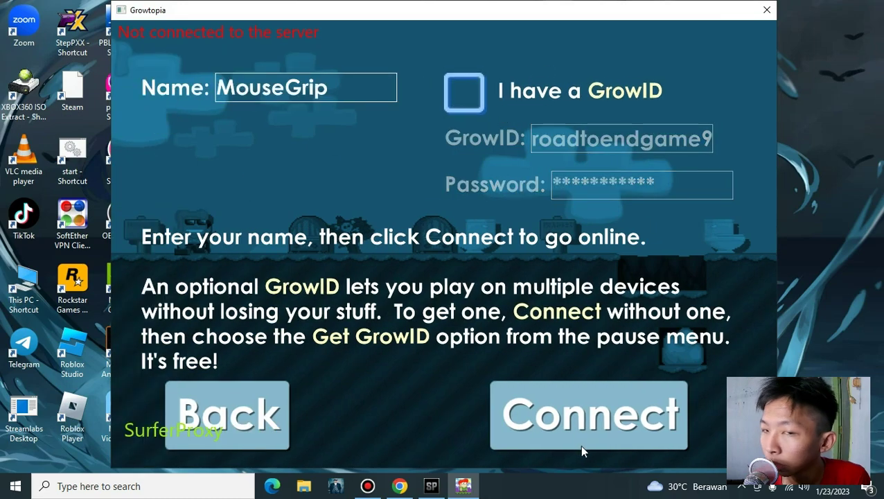
pyautogui.click(565, 437)
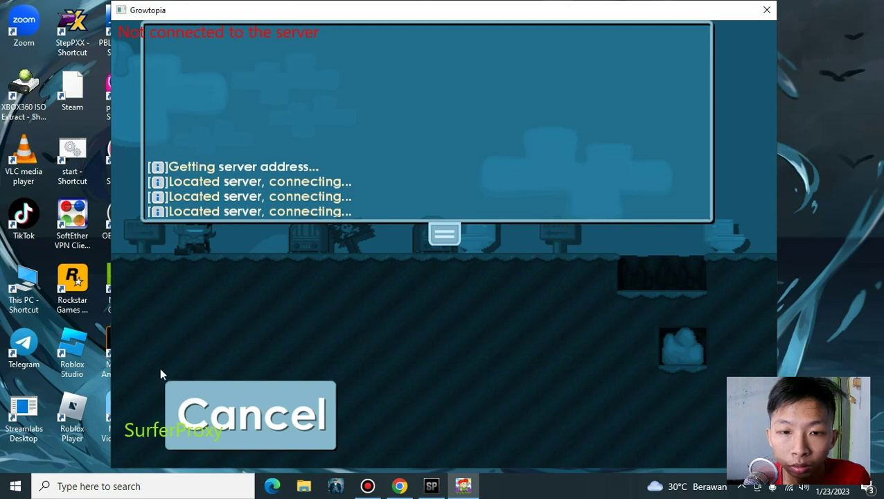
pyautogui.click(264, 412)
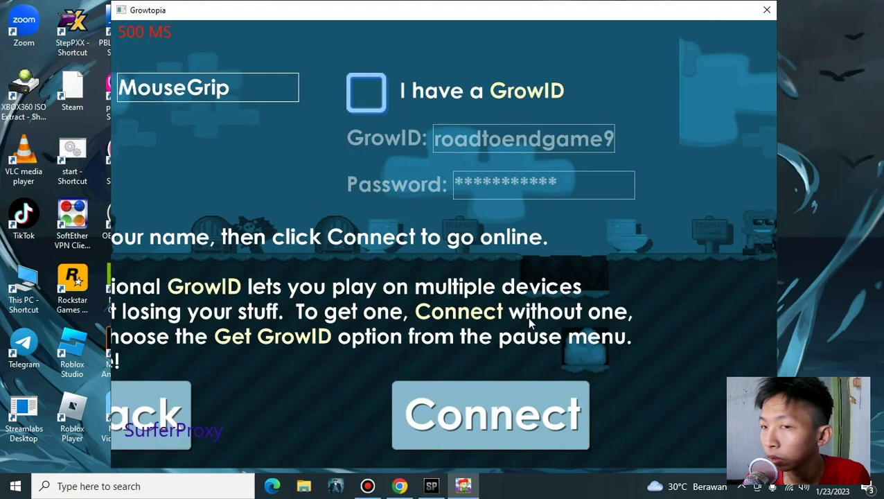
# Turn the GrowID login option back on and close both Growtopia and SurferProxy
pyautogui.click(469, 120)
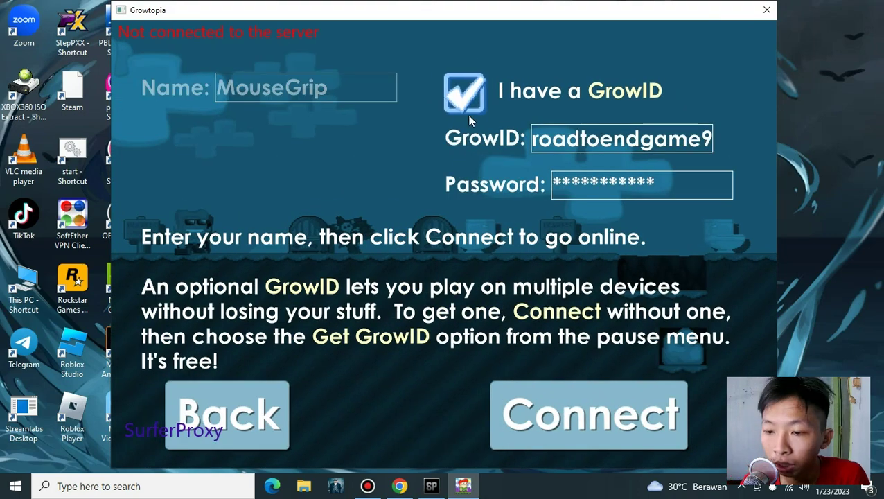
pyautogui.click(743, 487)
pyautogui.click(578, 277)
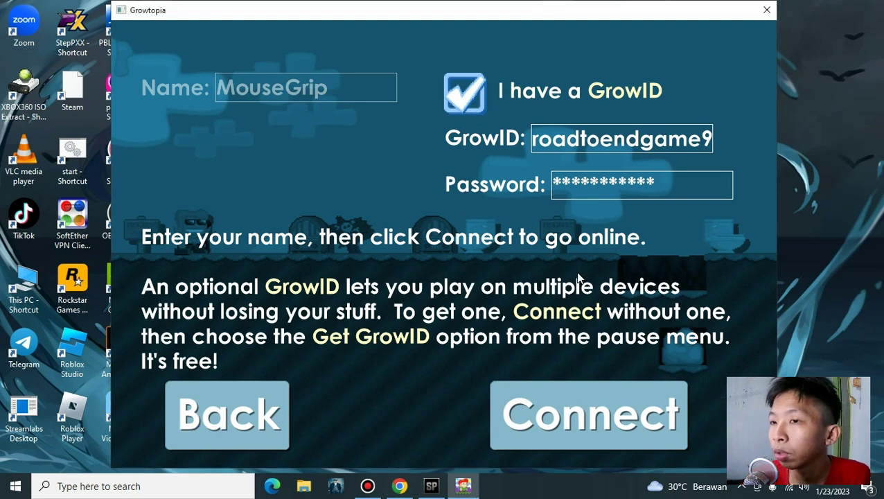
pyautogui.click(764, 10)
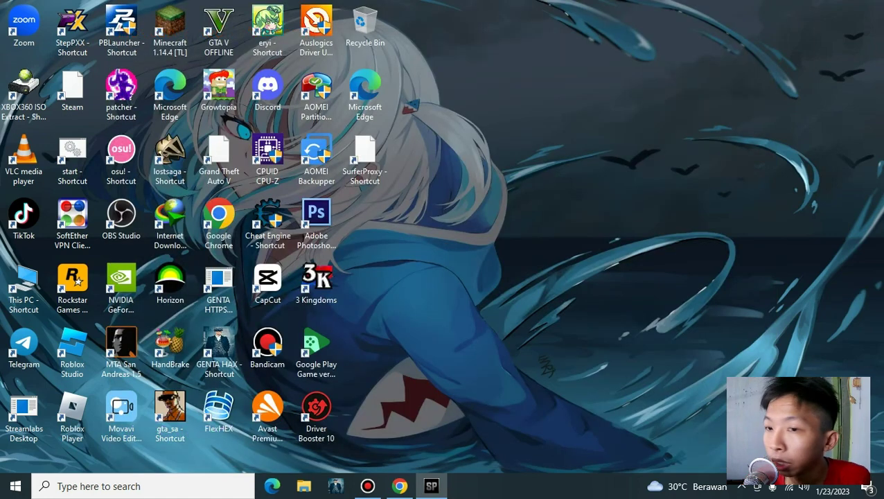
pyautogui.moveTo(566, 36); pyautogui.dragTo(879, 38)
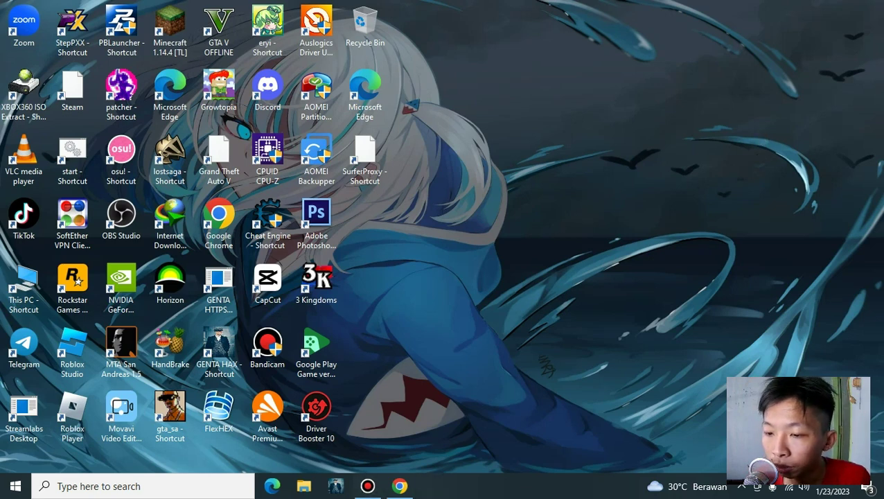
# Review Avast's shields control options for enabling or disabling protection, and dismiss them without choosing one
pyautogui.click(741, 486)
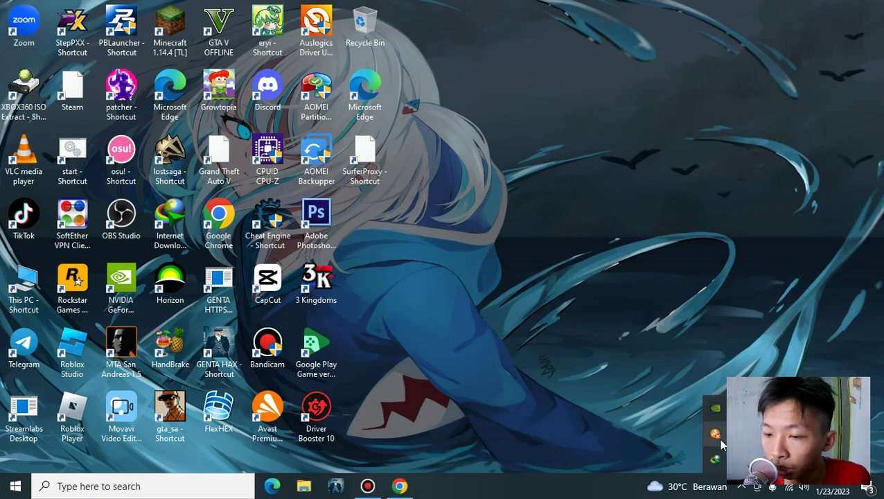
pyautogui.moveTo(720, 442)
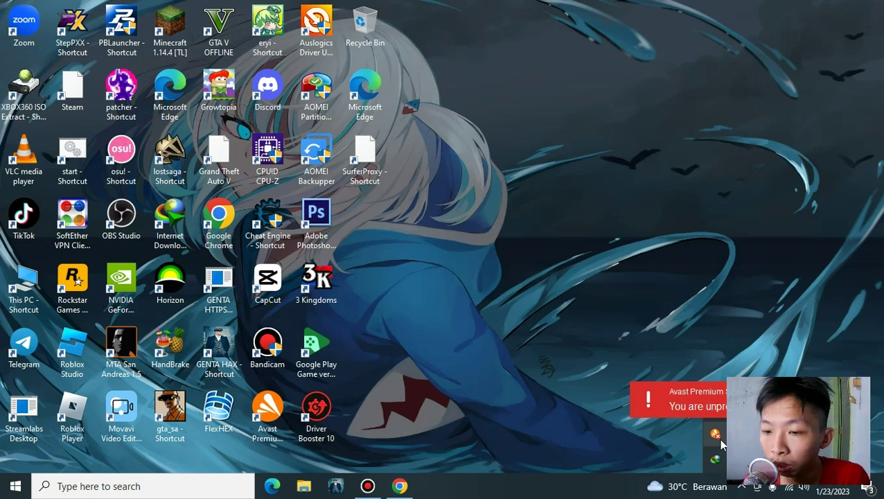
pyautogui.rightClick(717, 436)
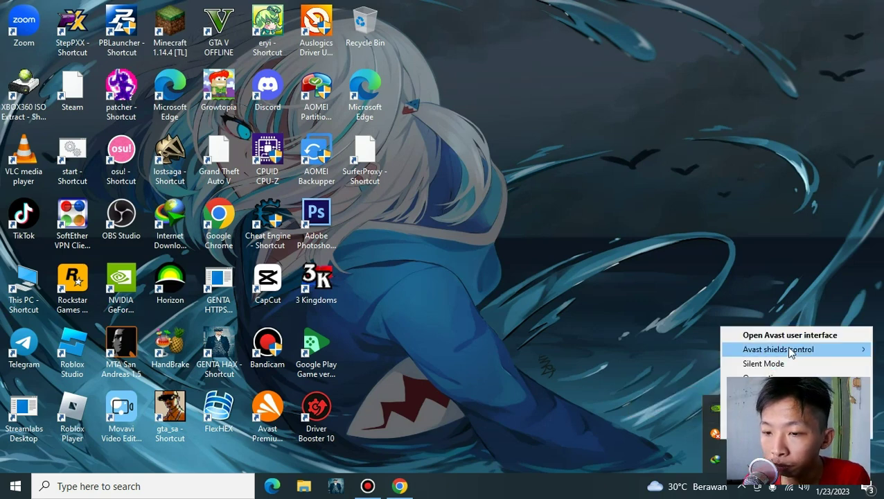
pyautogui.moveTo(790, 352)
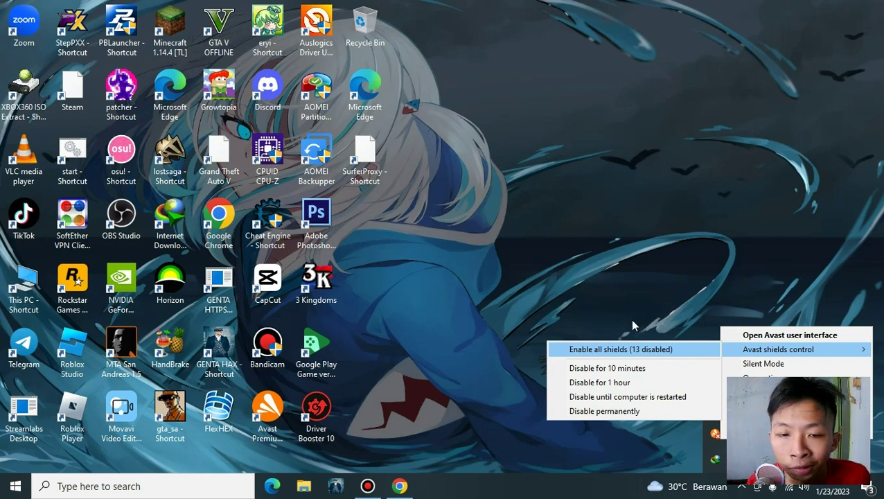
pyautogui.click(628, 257)
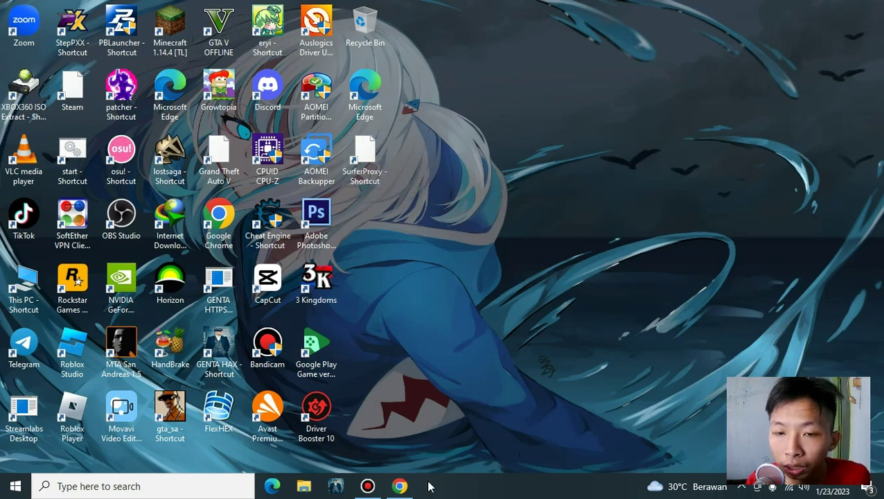
# Switch to Chrome to view the wallet and purchase history on SurferWallet, and return to the desktop
pyautogui.click(400, 485)
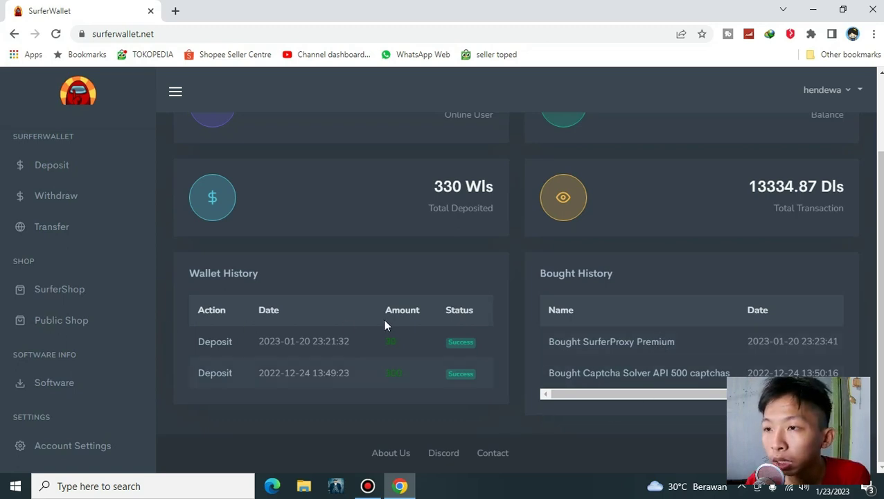
pyautogui.click(816, 7)
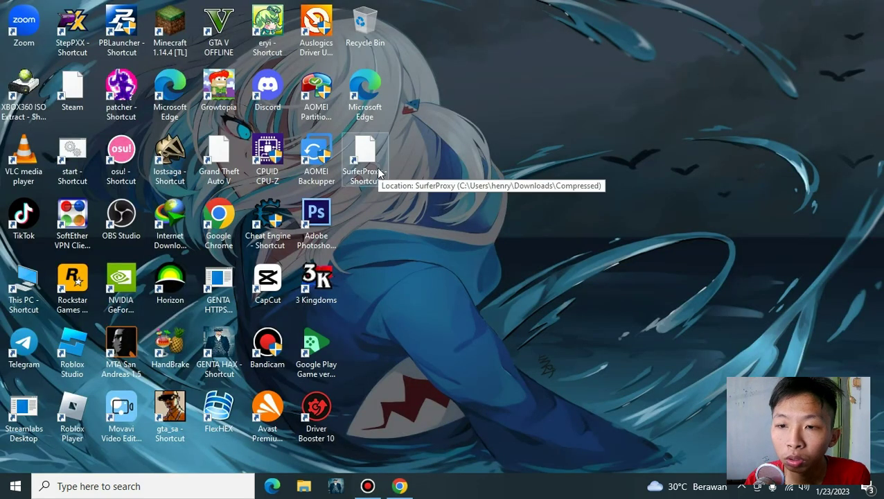
# Launch SurferProxy from its desktop shortcut, inspect the startup output in its console window, and close it
pyautogui.doubleClick(377, 173)
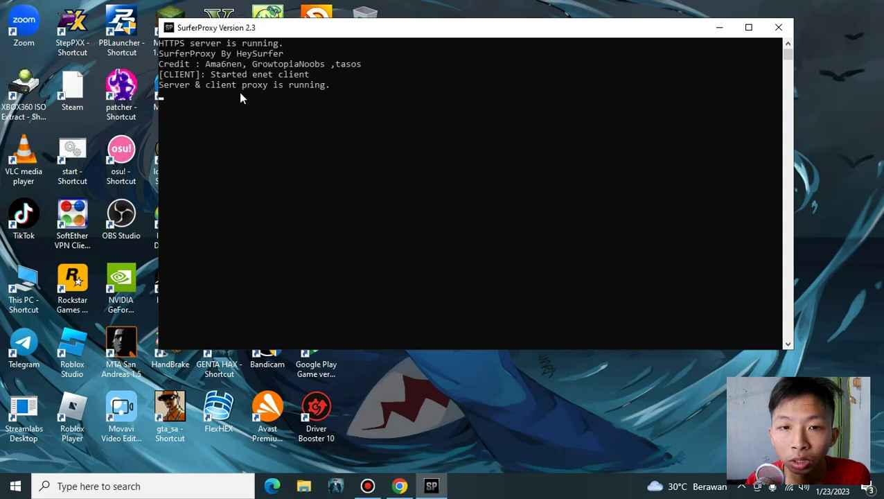
pyautogui.moveTo(279, 27); pyautogui.dragTo(366, 40)
pyautogui.moveTo(435, 48); pyautogui.dragTo(443, 47)
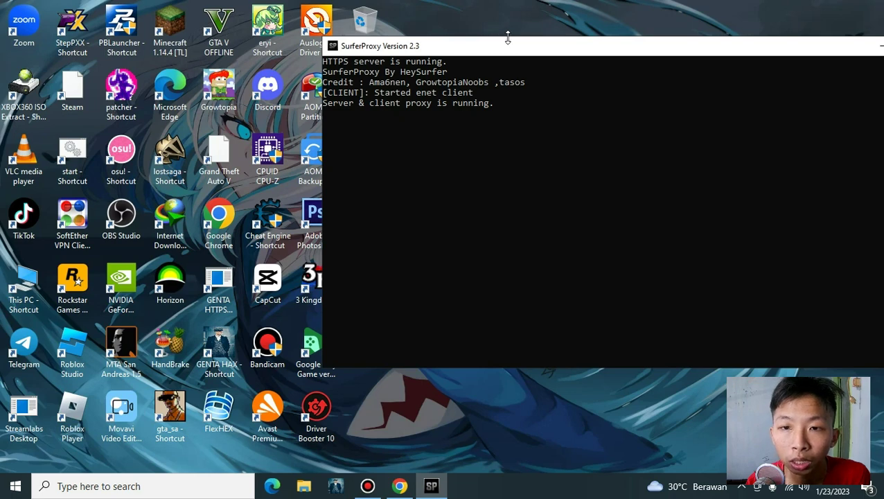
pyautogui.moveTo(519, 47); pyautogui.dragTo(289, 47)
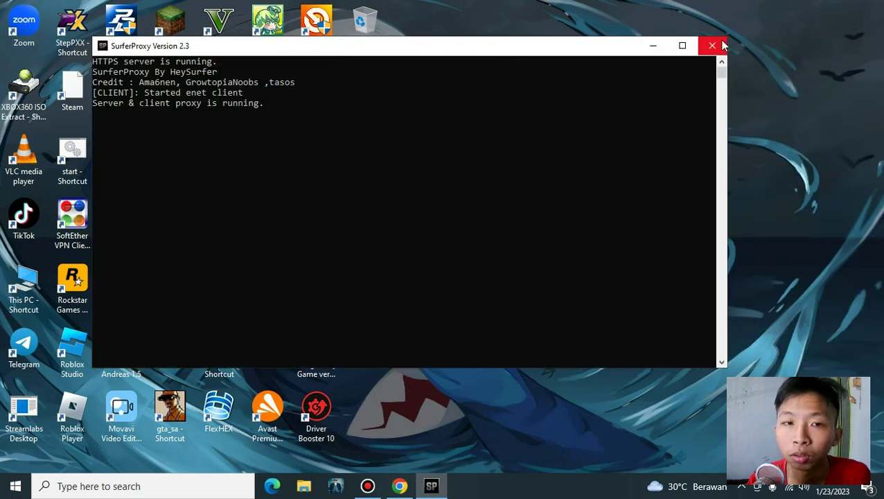
pyautogui.click(708, 45)
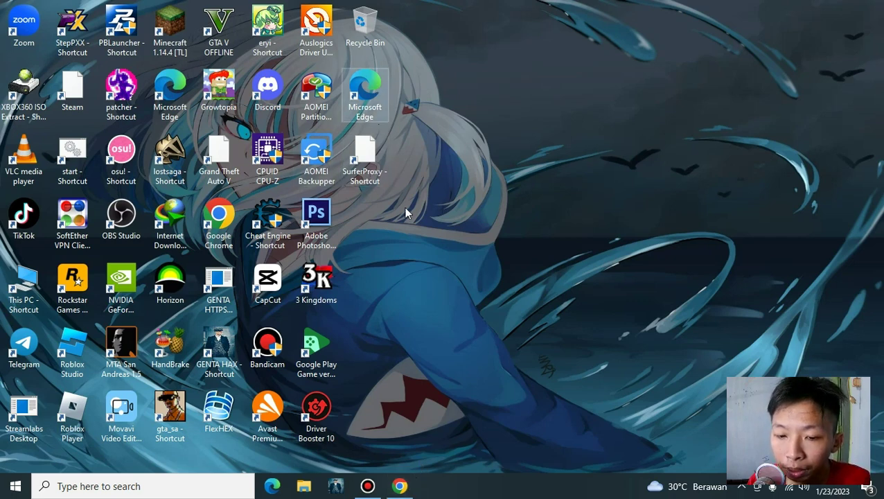
# Start SurferProxy and launch Growtopia from their desktop shortcuts
pyautogui.moveTo(409, 489)
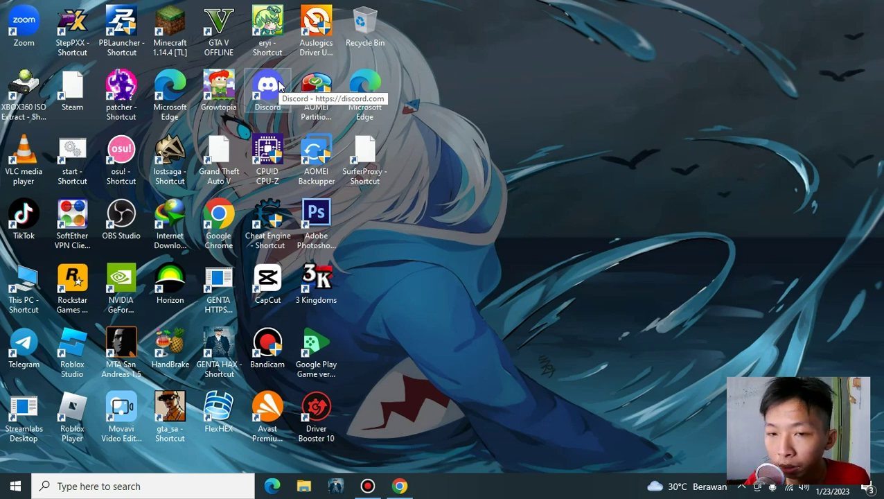
pyautogui.doubleClick(366, 172)
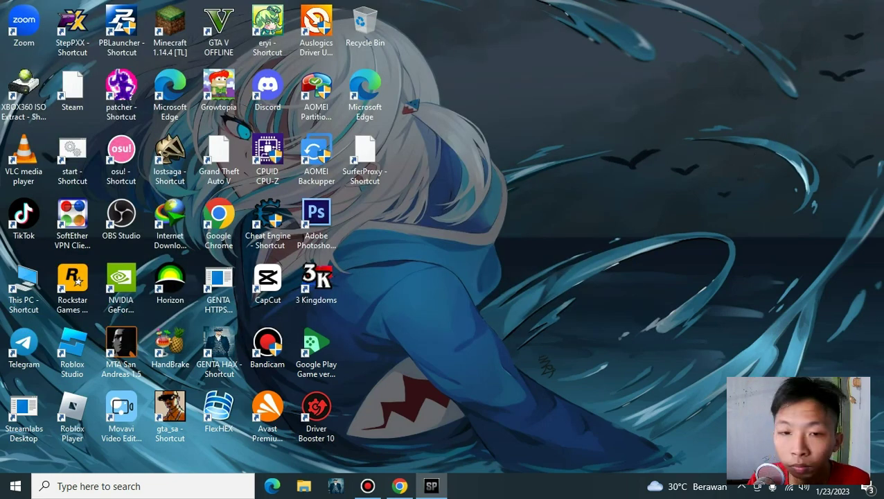
pyautogui.doubleClick(207, 103)
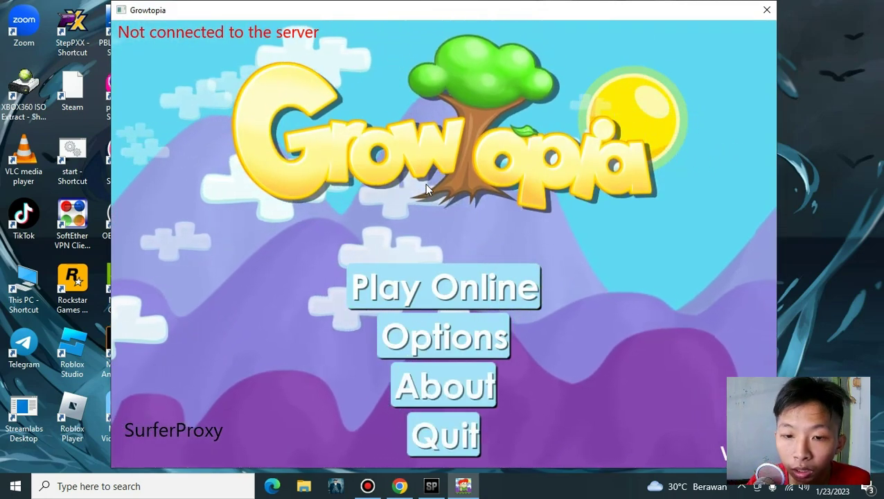
# Open online play, turn on the GrowID login option, and connect with the saved account
pyautogui.click(428, 292)
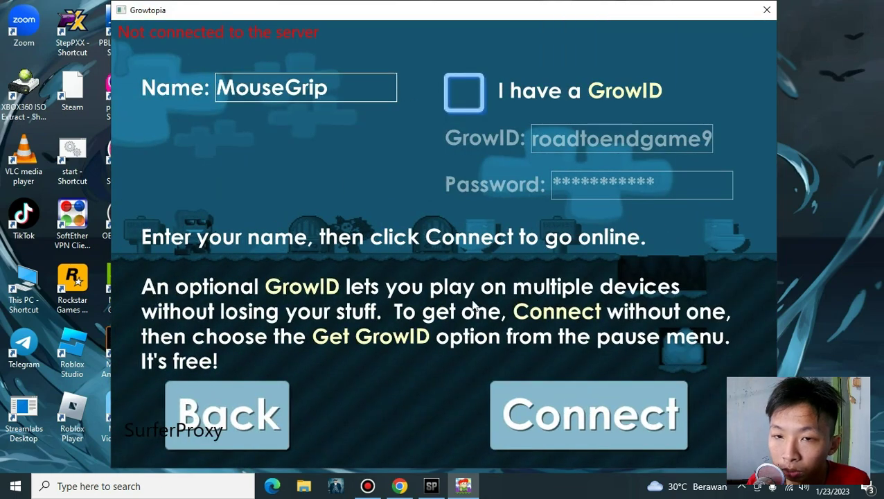
pyautogui.click(464, 95)
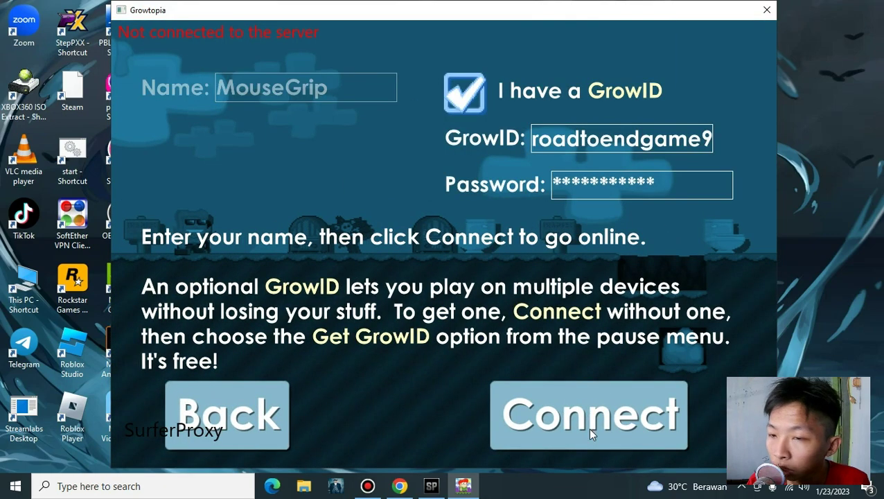
pyautogui.click(588, 427)
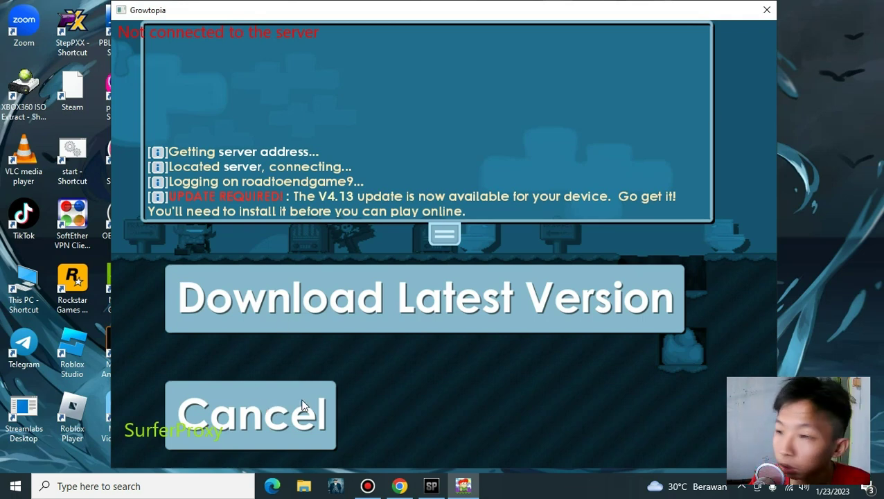
# Cancel the login, return to the main menu, and connect online again with the saved GrowID account
pyautogui.click(288, 432)
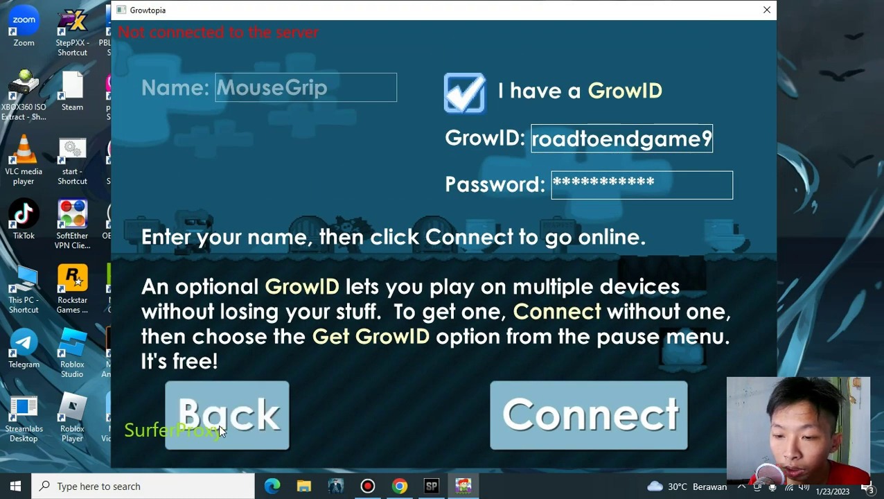
pyautogui.click(219, 429)
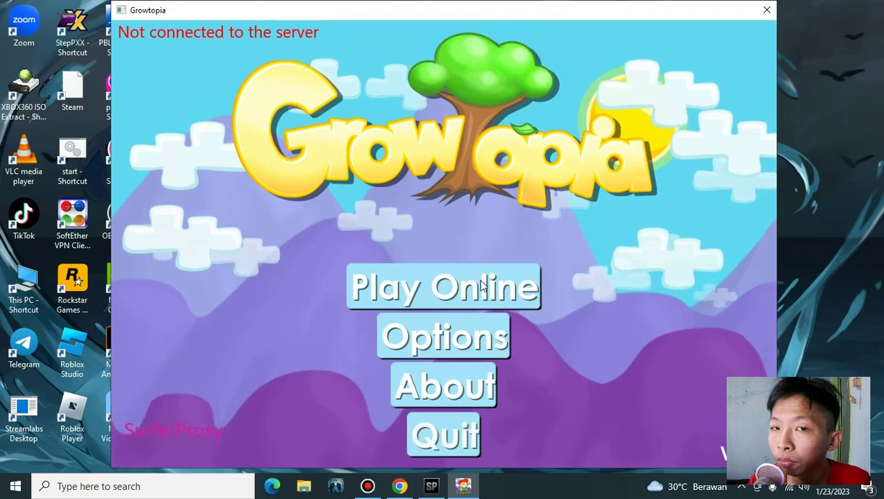
pyautogui.click(482, 282)
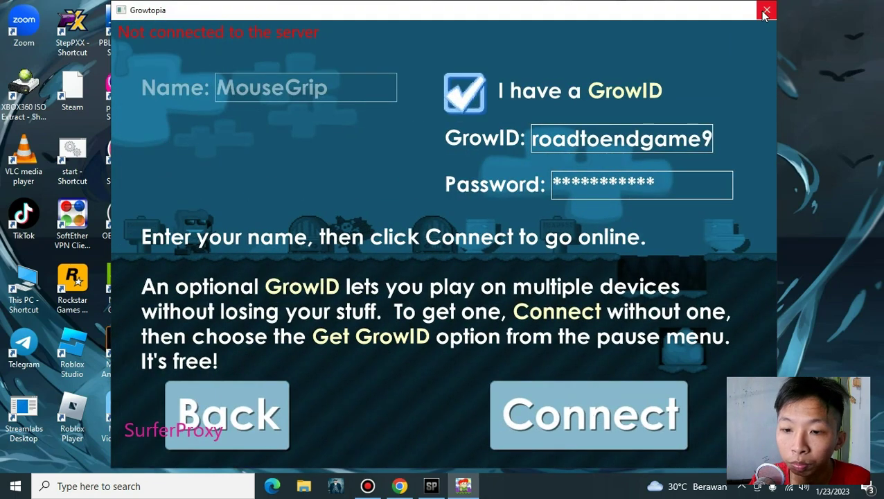
pyautogui.click(600, 420)
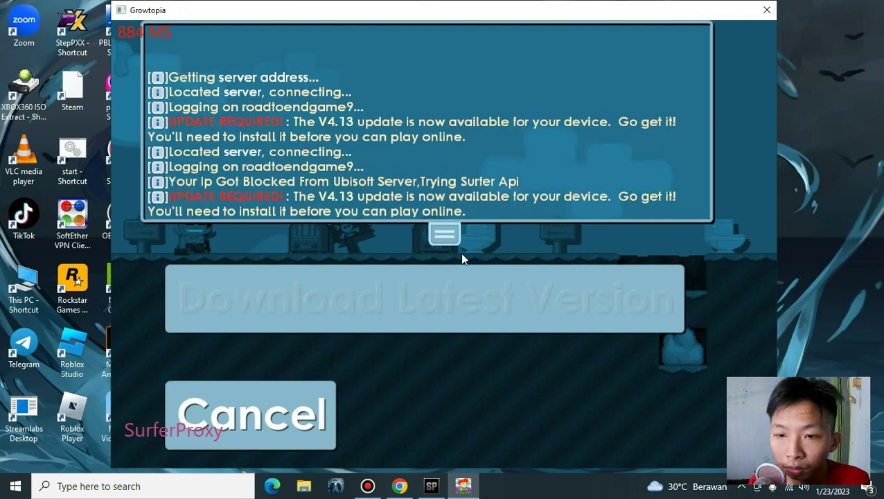
# Request the latest Growtopia version download, open Internet Download Manager to check it, and close the manager window
pyautogui.click(454, 291)
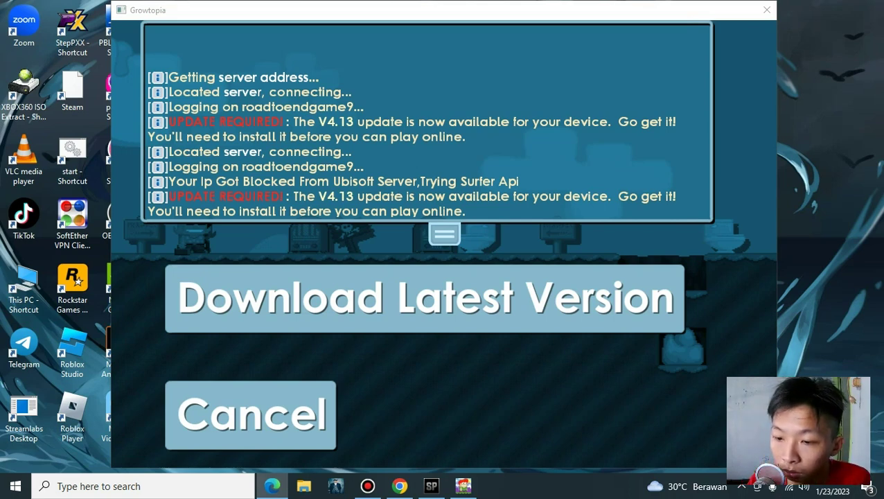
pyautogui.click(741, 487)
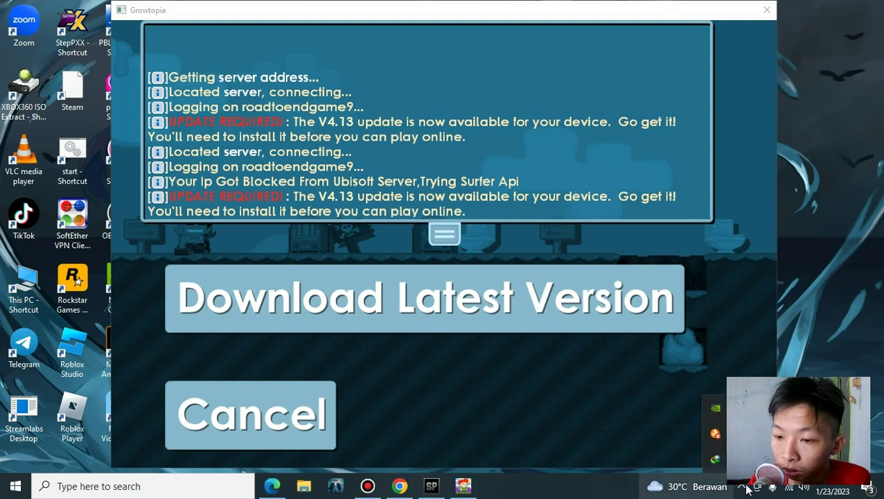
pyautogui.doubleClick(716, 461)
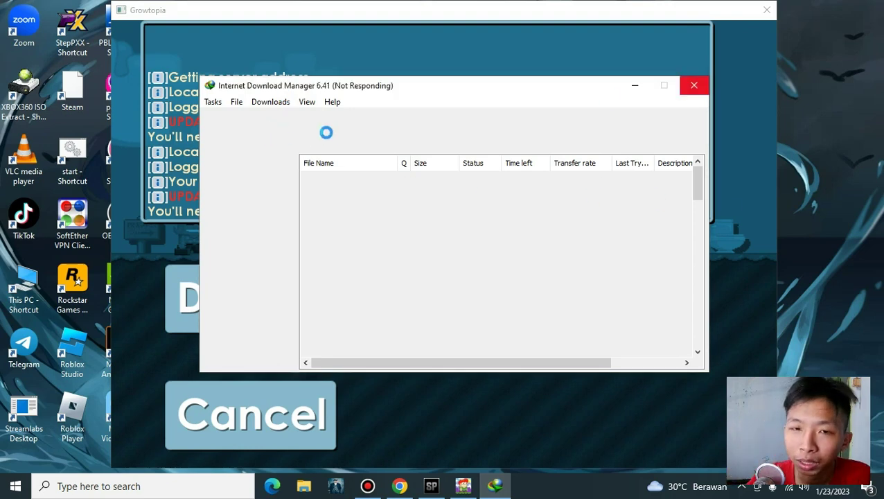
pyautogui.click(694, 85)
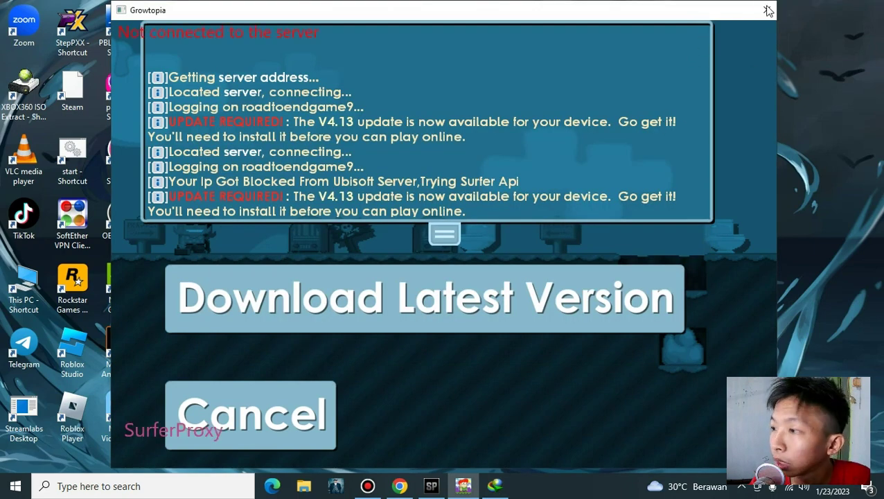
# Close Growtopia, start downloading GrowtopiaInstaller_3.exe to the Programs downloads folder, and close the main Internet Download Manager window
pyautogui.click(767, 10)
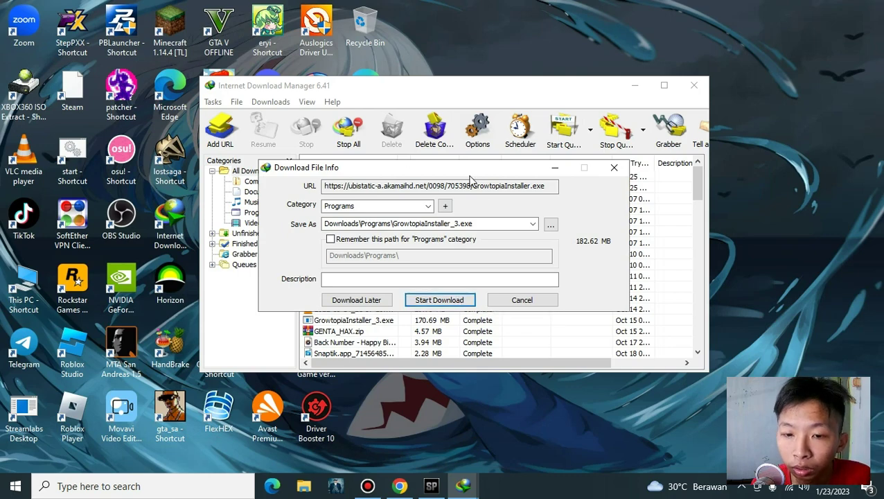
pyautogui.click(446, 300)
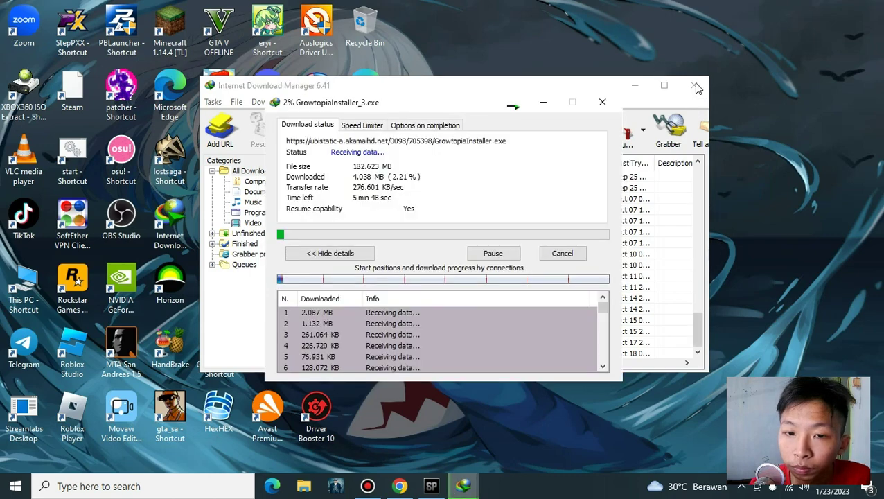
pyautogui.click(693, 85)
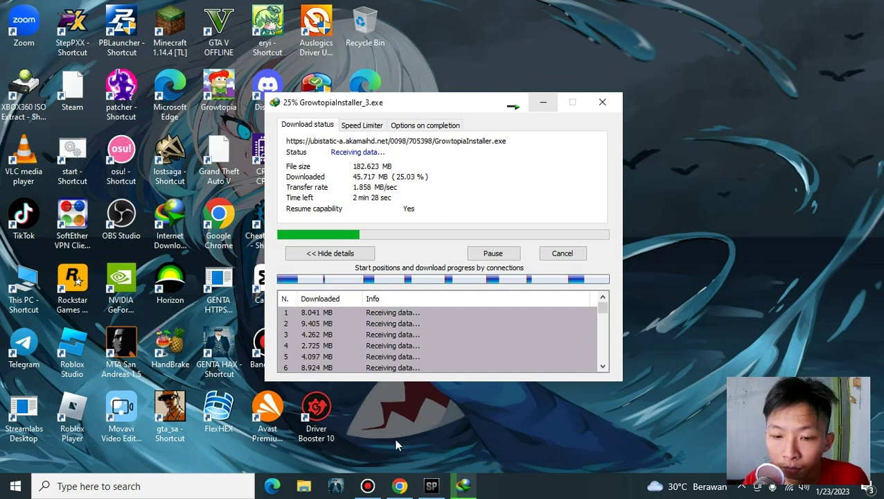
# Switch to Chrome to review the wallet and bought history on the SurferWallet site, and minimize the browser
pyautogui.click(399, 485)
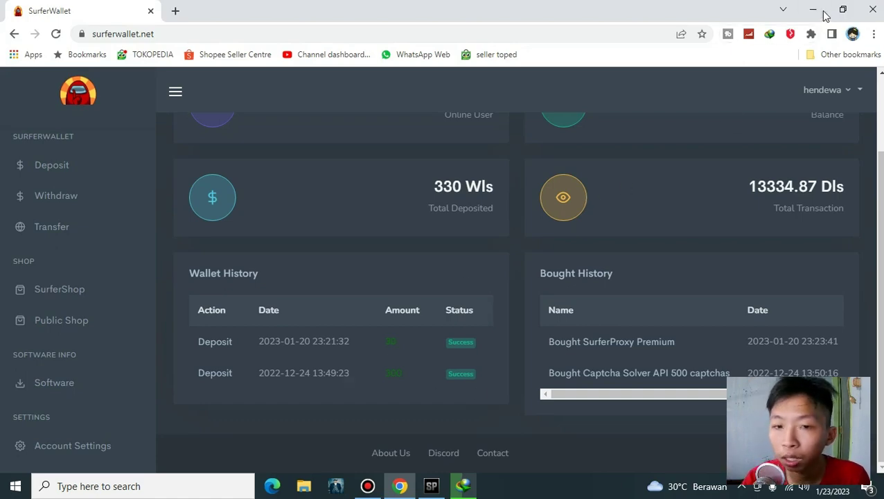
pyautogui.click(823, 11)
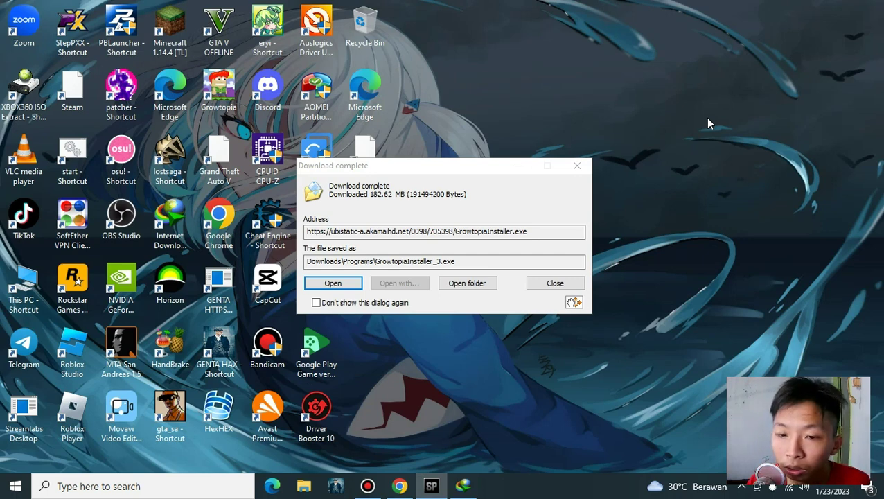
# Run the downloaded Growtopia V4.13 installer and start the installation with the default options
pyautogui.click(331, 284)
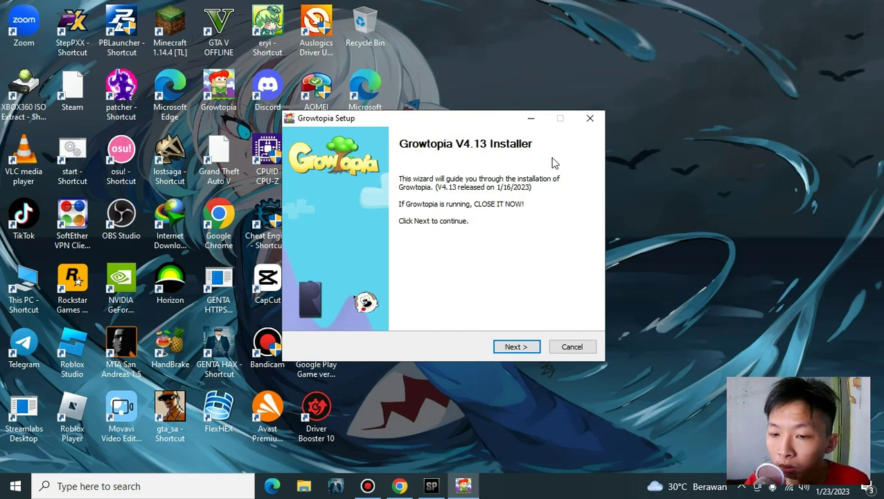
pyautogui.click(516, 346)
pyautogui.click(518, 349)
pyautogui.click(522, 352)
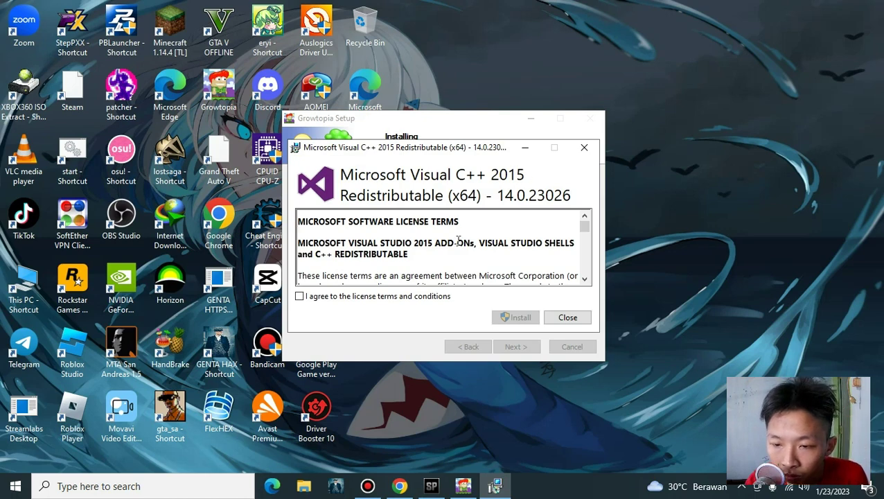
# Skip the Visual C++ 2015 Redistributable setup, and complete the Growtopia installation with the option to run the game kept on
pyautogui.click(569, 320)
pyautogui.click(485, 287)
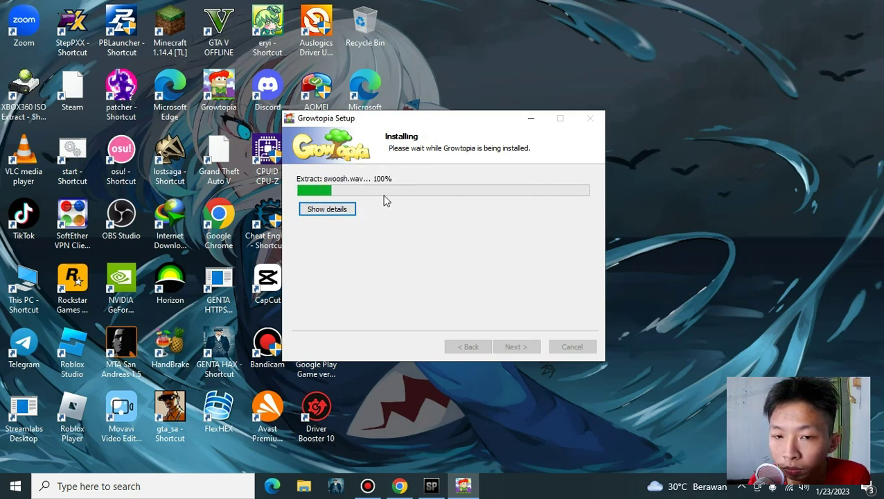
pyautogui.click(338, 210)
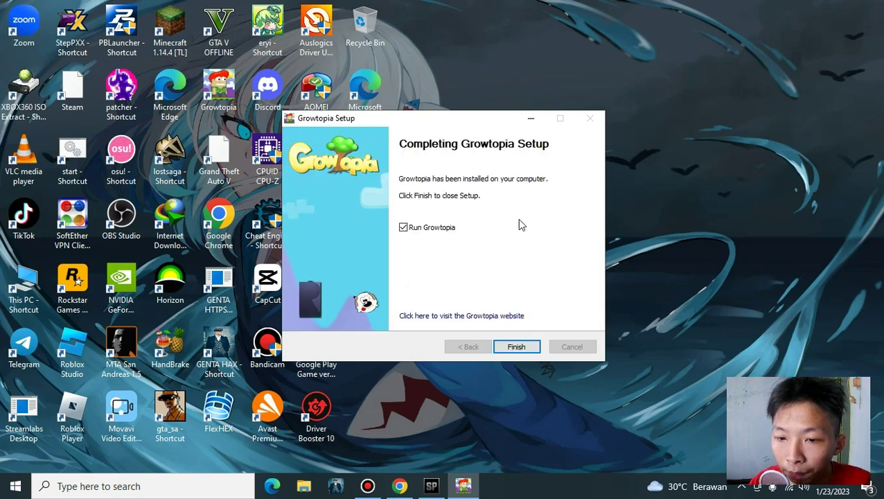
pyautogui.click(516, 346)
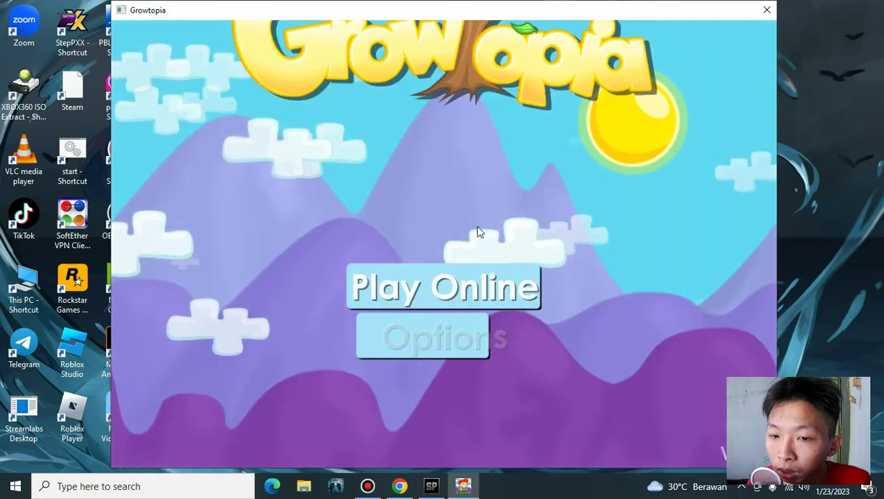
# Open online play, turn off the GrowID login option, and connect as the guest MouseGrip
pyautogui.click(486, 294)
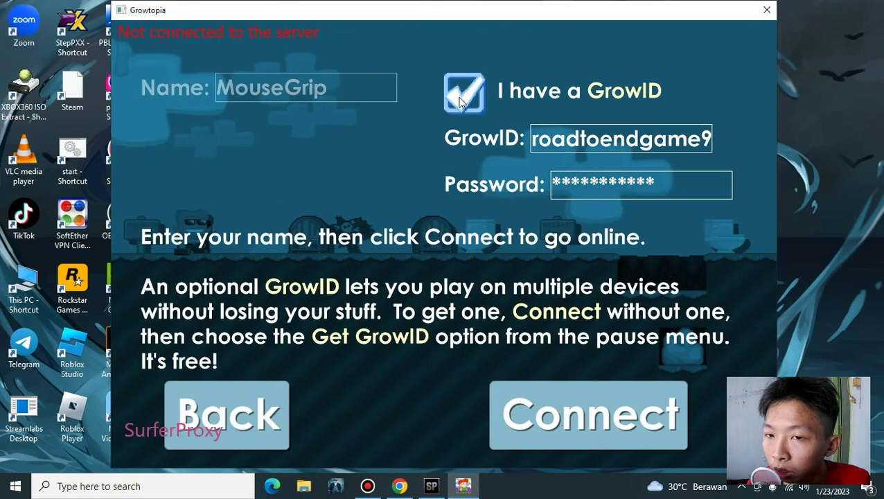
pyautogui.click(462, 100)
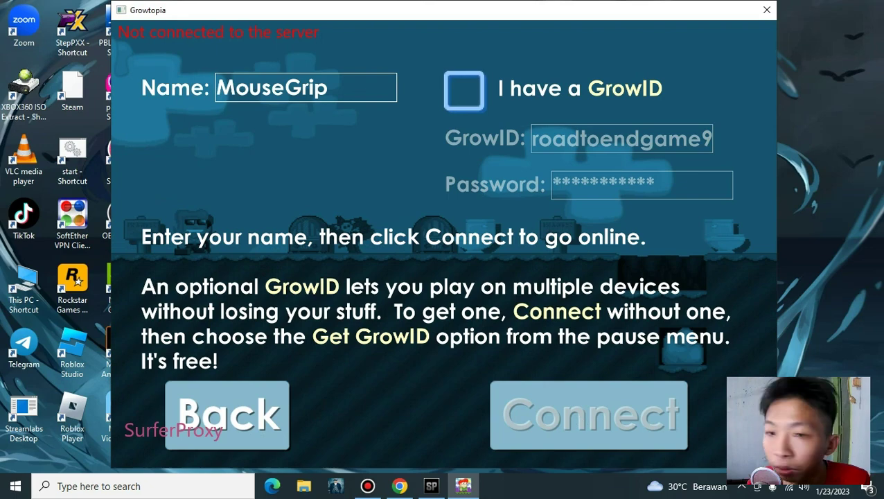
pyautogui.click(588, 414)
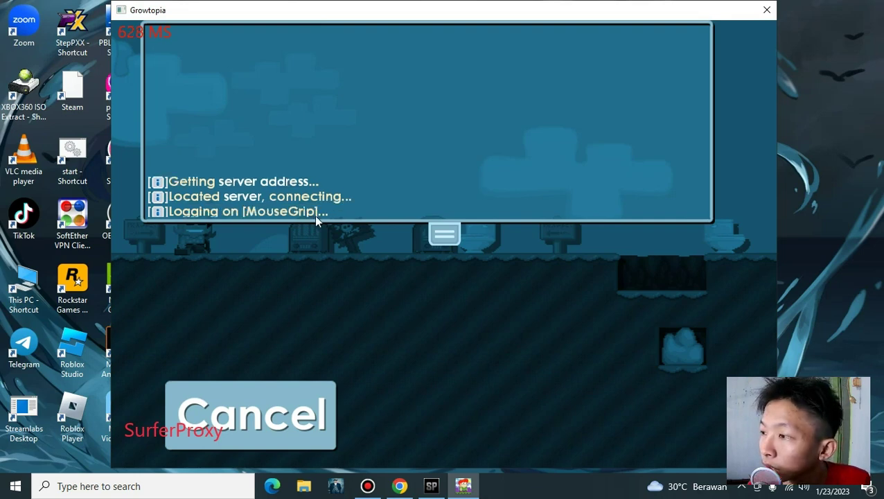
# Cancel the guest login and connect with the saved GrowID account instead
pyautogui.click(256, 434)
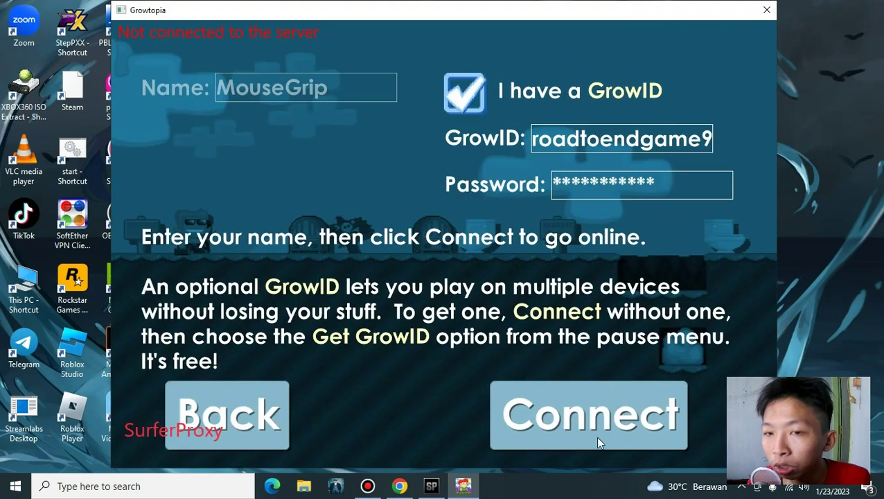
pyautogui.click(595, 401)
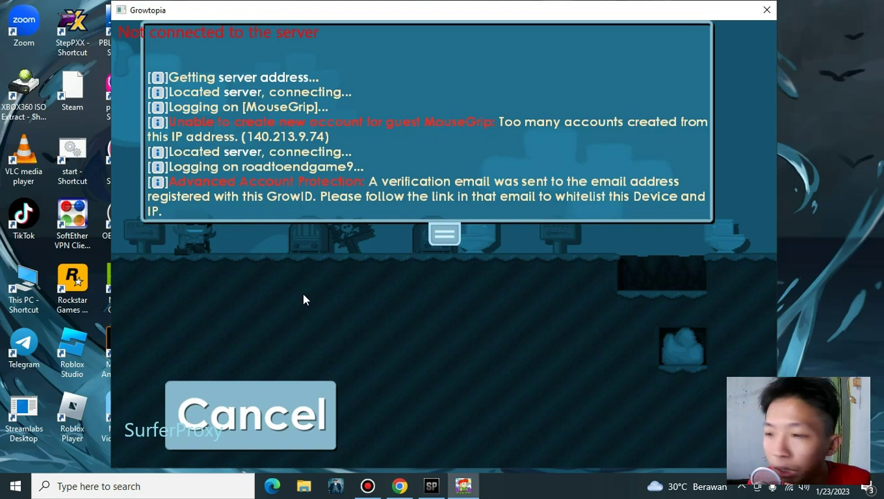
# Go back to the login form, change the last digit of the GrowID to 5, and submit it
pyautogui.click(293, 425)
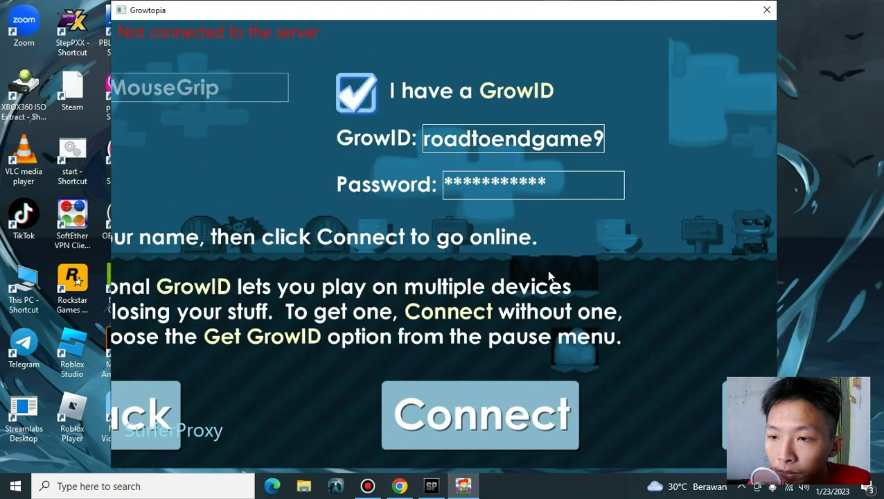
pyautogui.press('BackSpace')
pyautogui.press('Return')
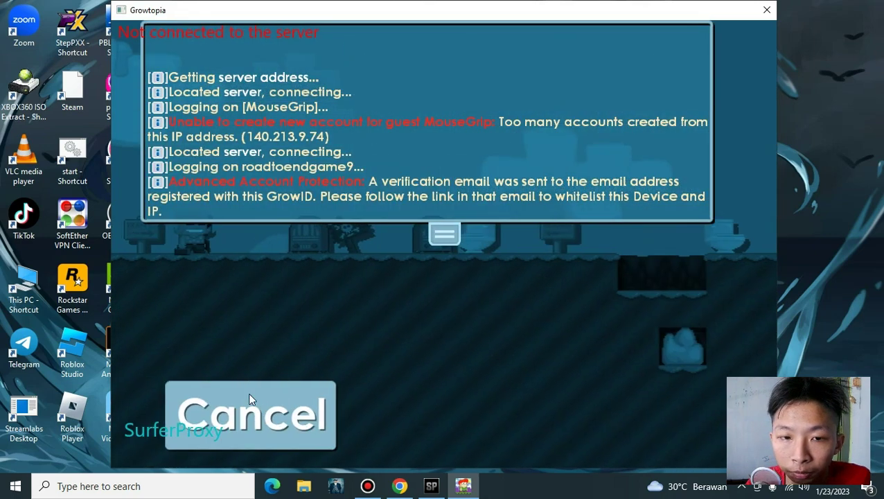
# Return to the login form, replace the saved password with the other GrowID account's password, and submit the login
pyautogui.click(239, 415)
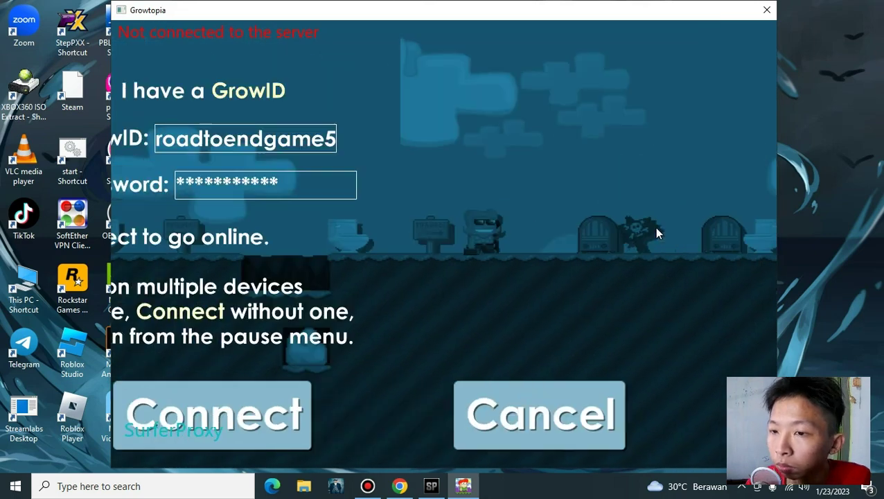
pyautogui.press('BackSpace')
pyautogui.press('BackSpace')
pyautogui.press('BackSpace')
pyautogui.press('BackSpace')
pyautogui.press('BackSpace')
pyautogui.press('BackSpace')
pyautogui.press('BackSpace')
pyautogui.press('BackSpace')
pyautogui.press('BackSpace')
pyautogui.press('BackSpace')
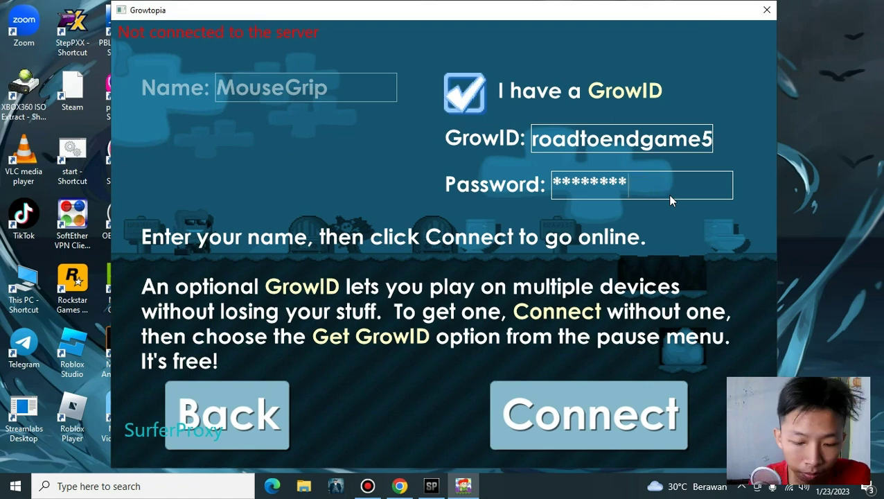
pyautogui.write('*************')
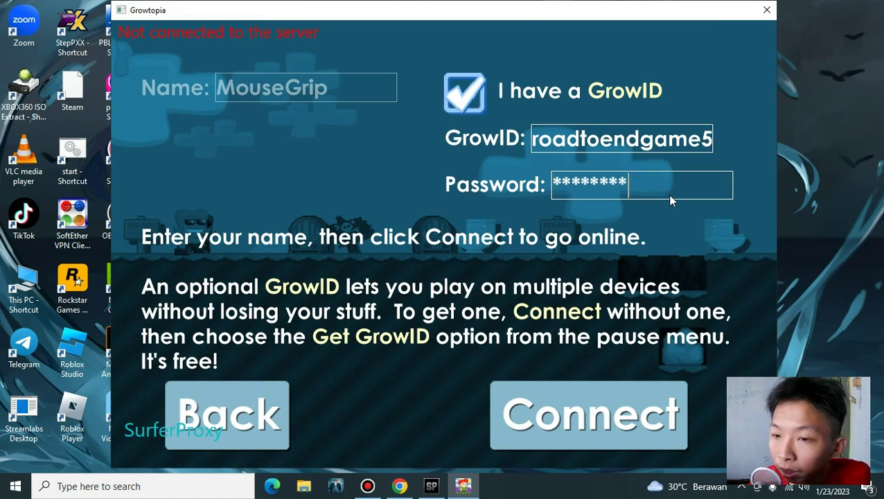
pyautogui.press('Return')
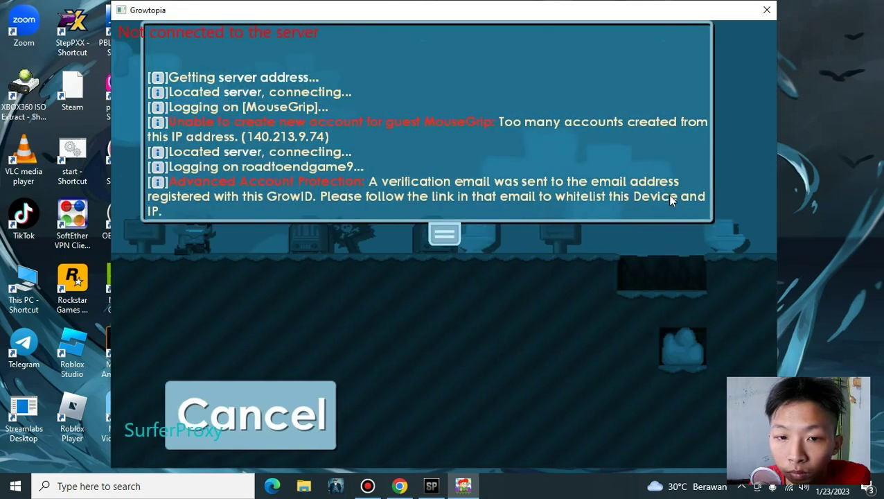